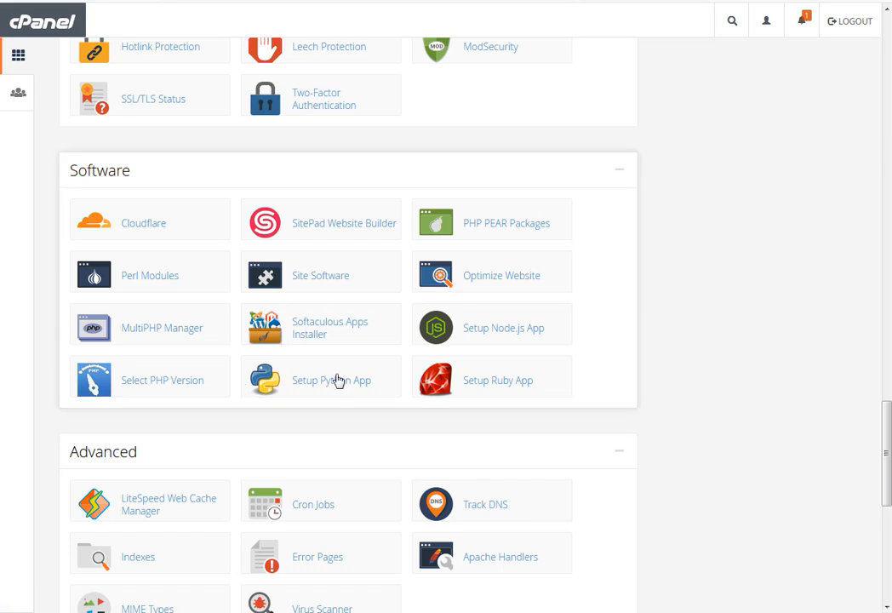
Open the Softaculous Apps Installer and bring up the installation form for Drupal from the Portals/CMS scripts
click(311, 331)
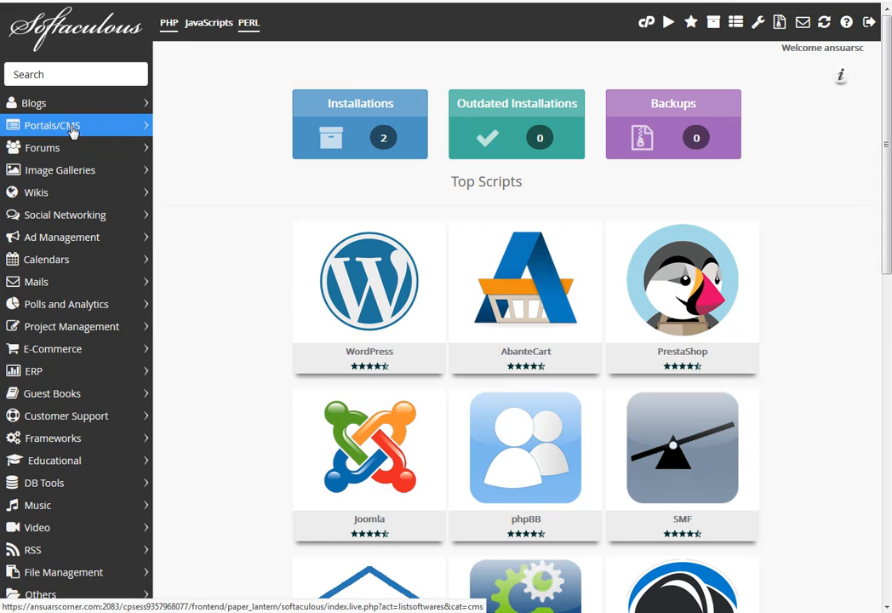
click(73, 129)
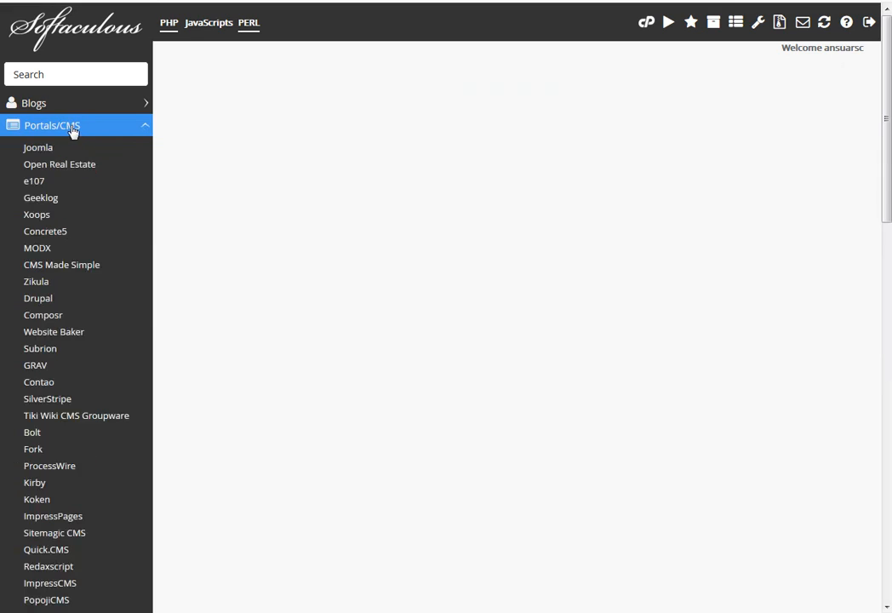
click(41, 305)
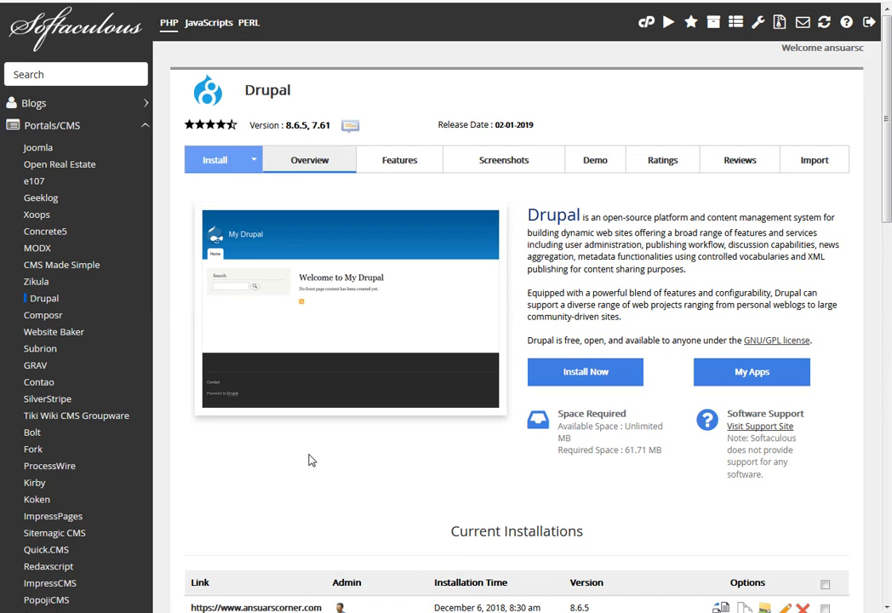
click(585, 375)
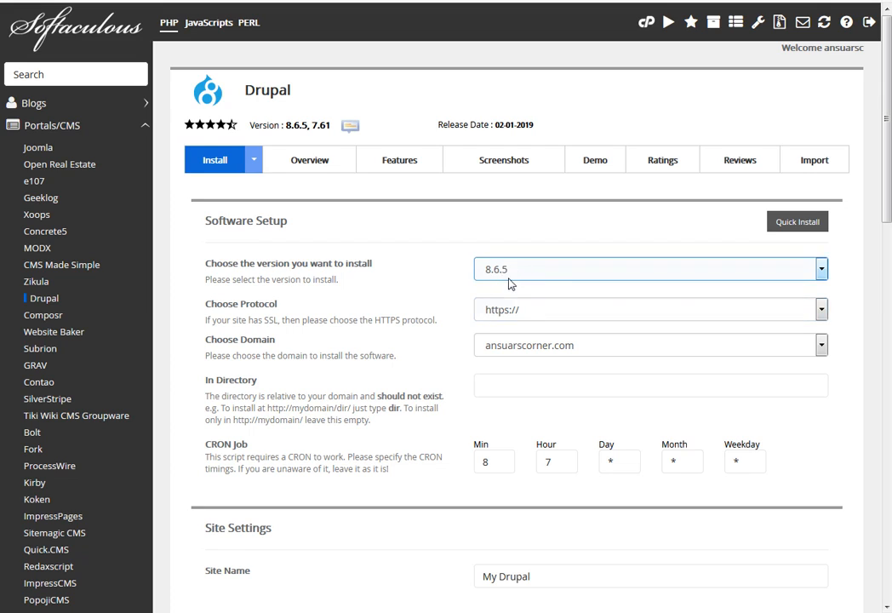
click(555, 271)
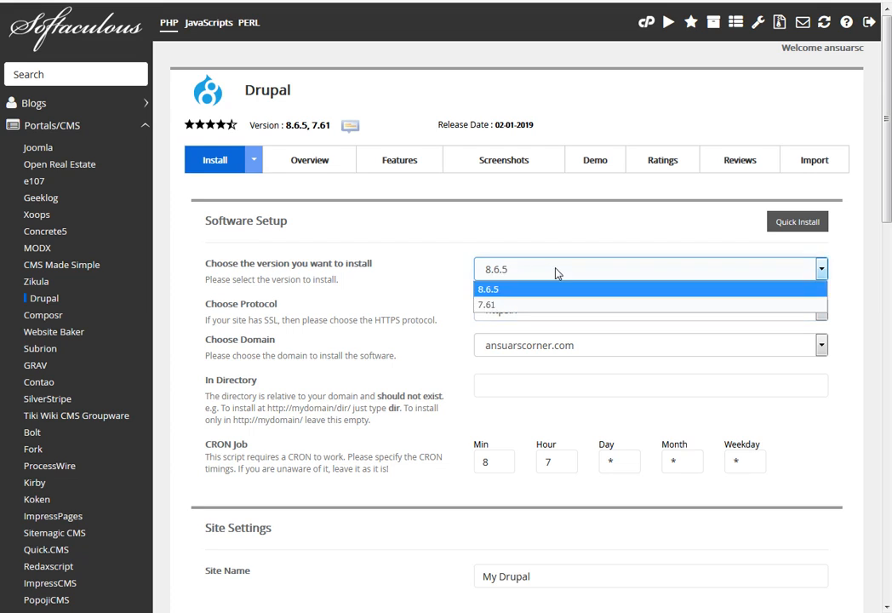
click(499, 307)
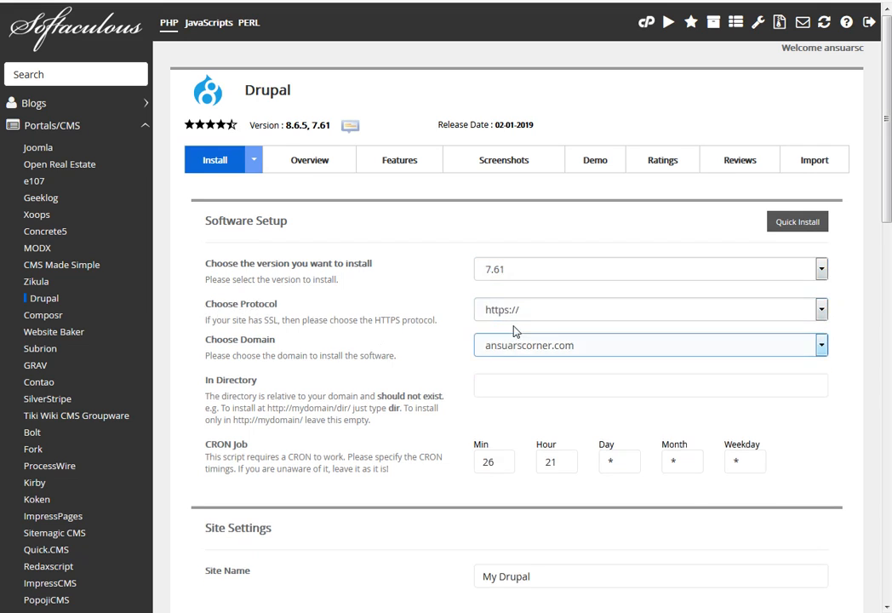
click(486, 311)
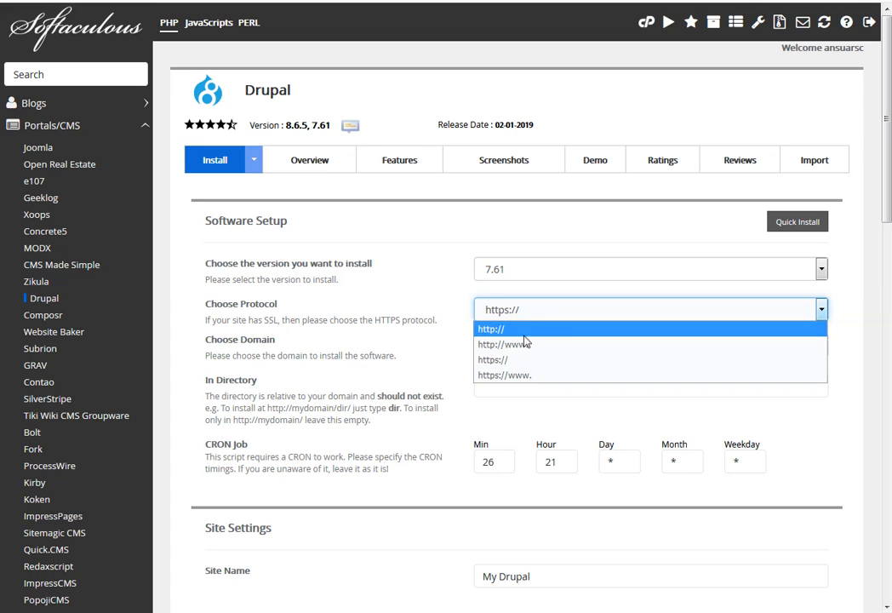
click(517, 330)
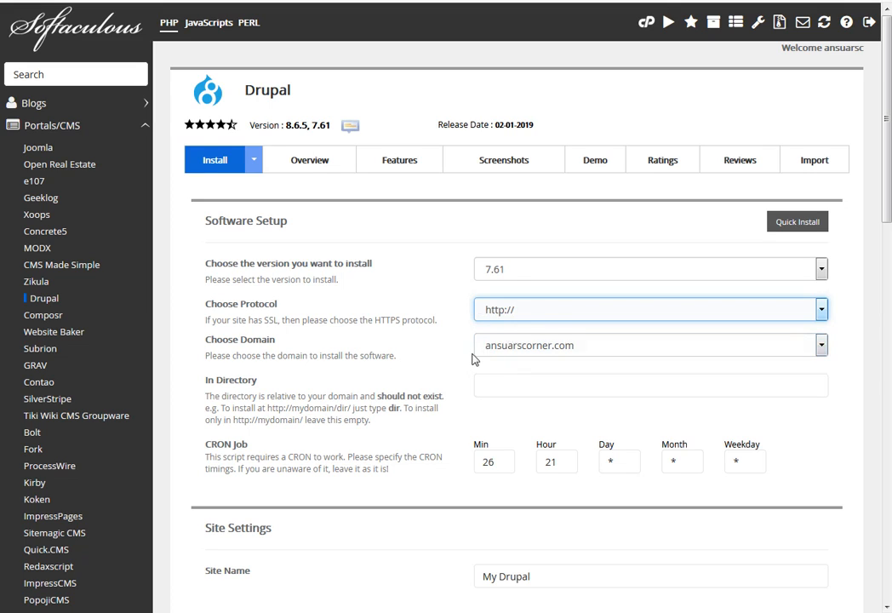
click(582, 345)
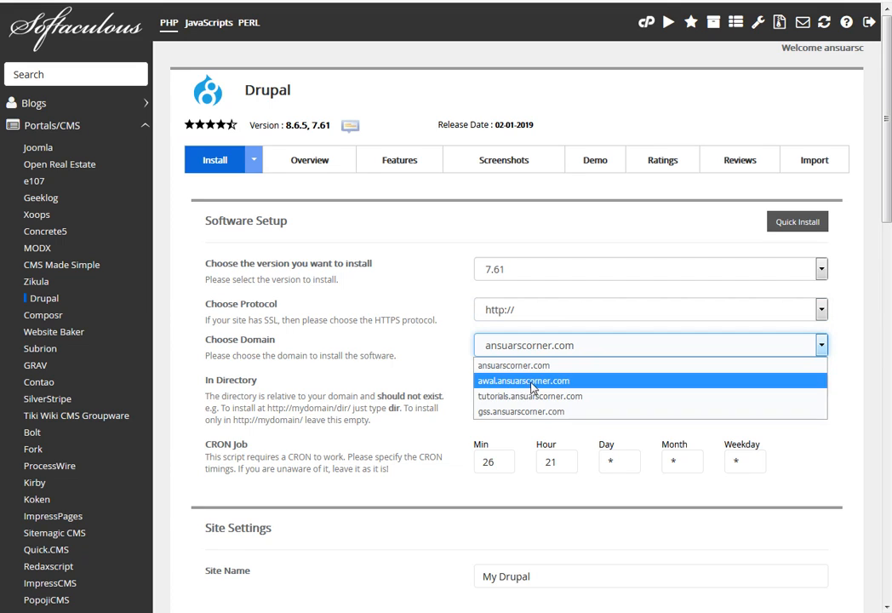
click(533, 382)
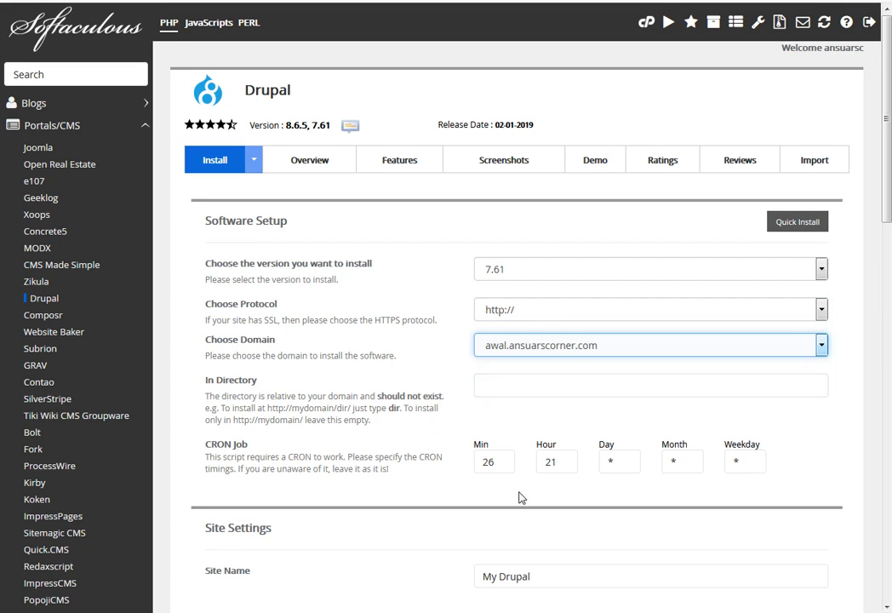
scroll(521, 498, down, 3)
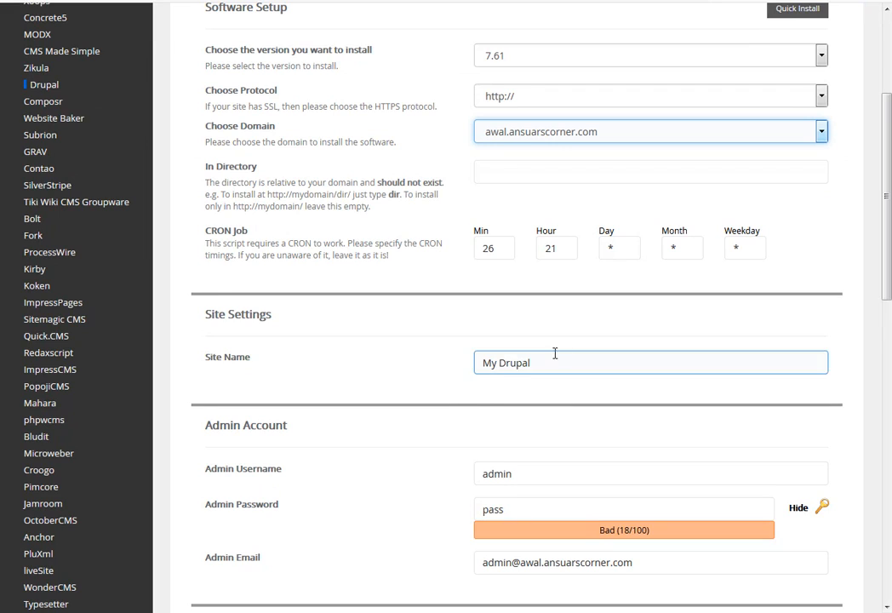
drag(553, 362, 364, 350)
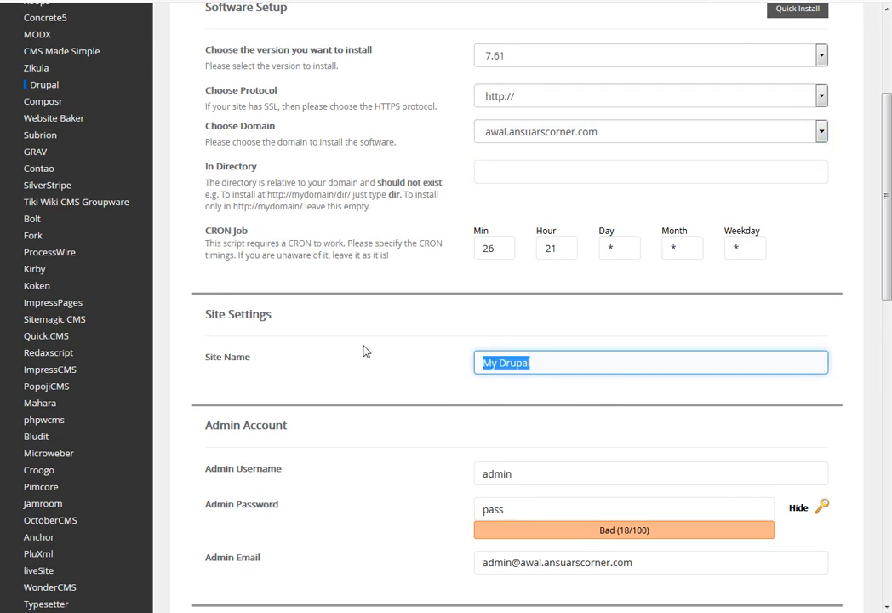
key(BackSpace)
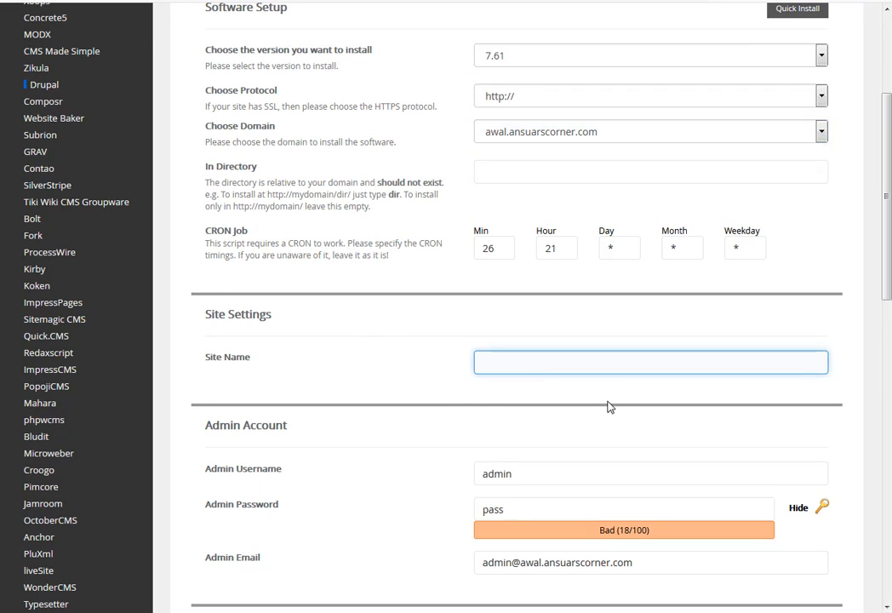
key(ctrl+z)
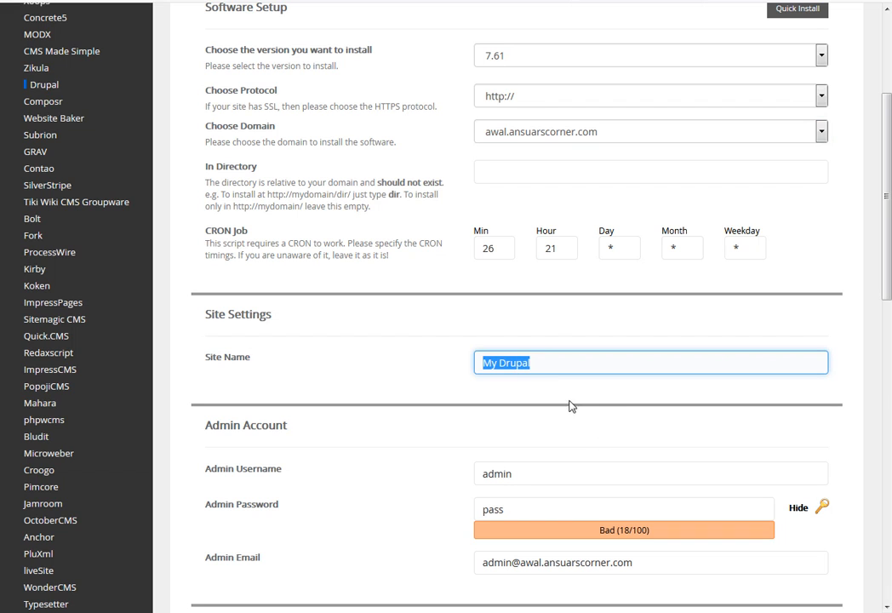
Mask the admin password in the Admin Account settings and enter the admin account's password
scroll(572, 425, down, 1)
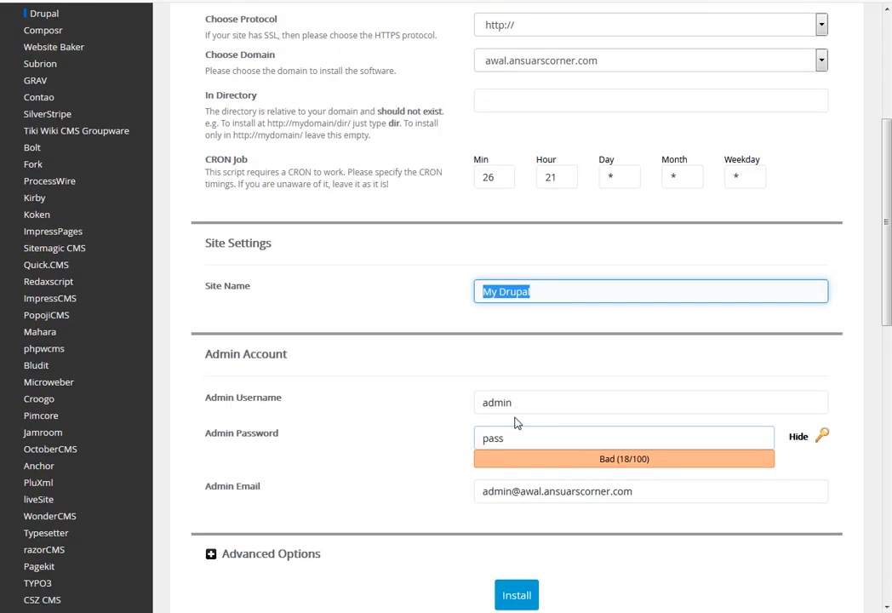
drag(529, 404, 481, 416)
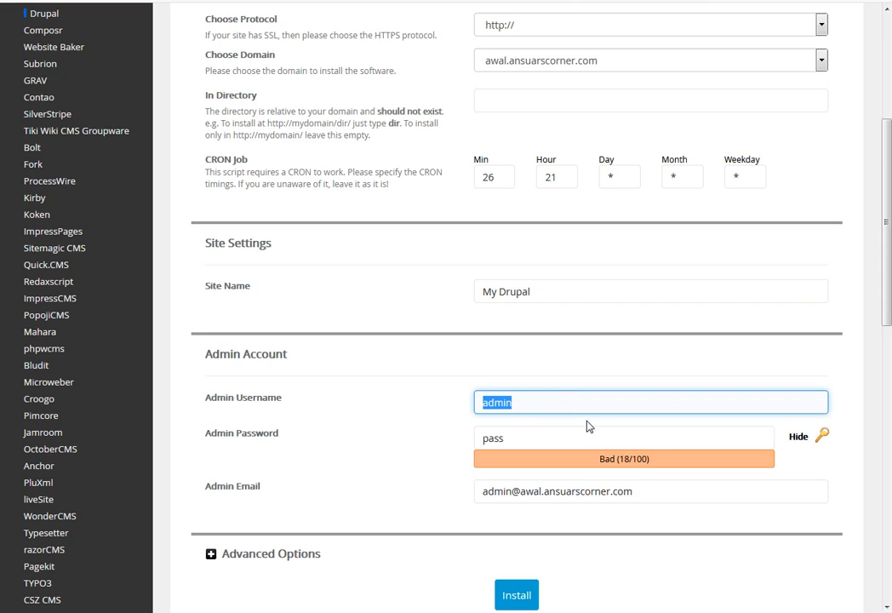
scroll(580, 426, down, 1)
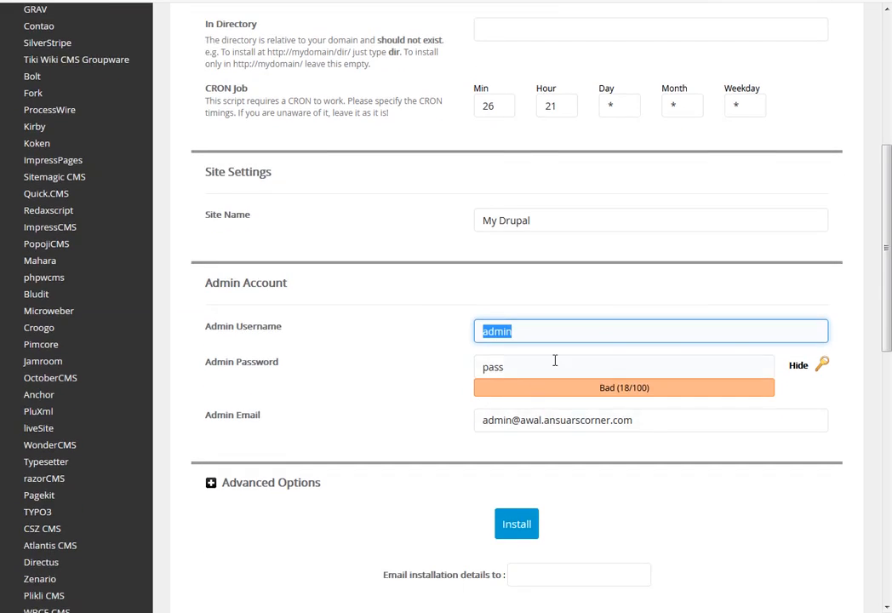
click(798, 368)
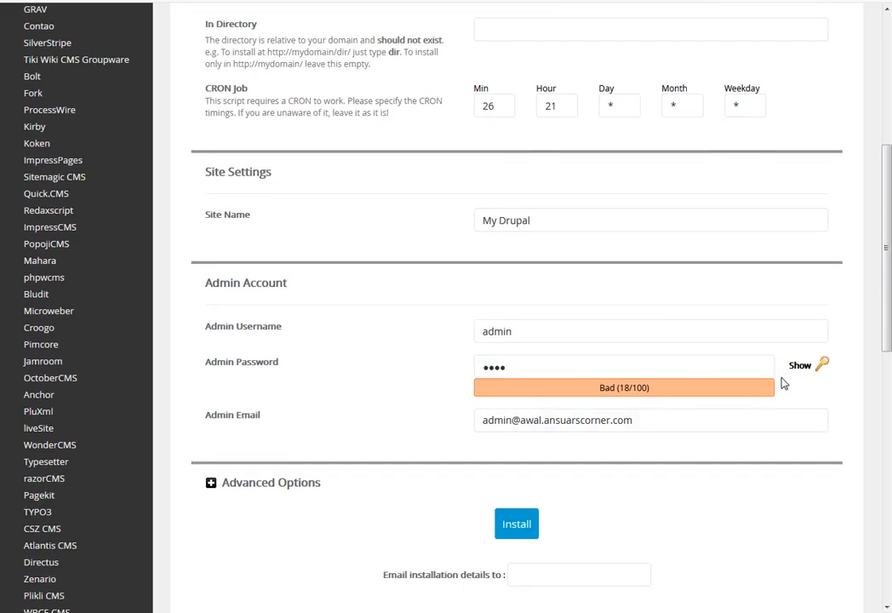
click(502, 358)
drag(526, 368, 354, 338)
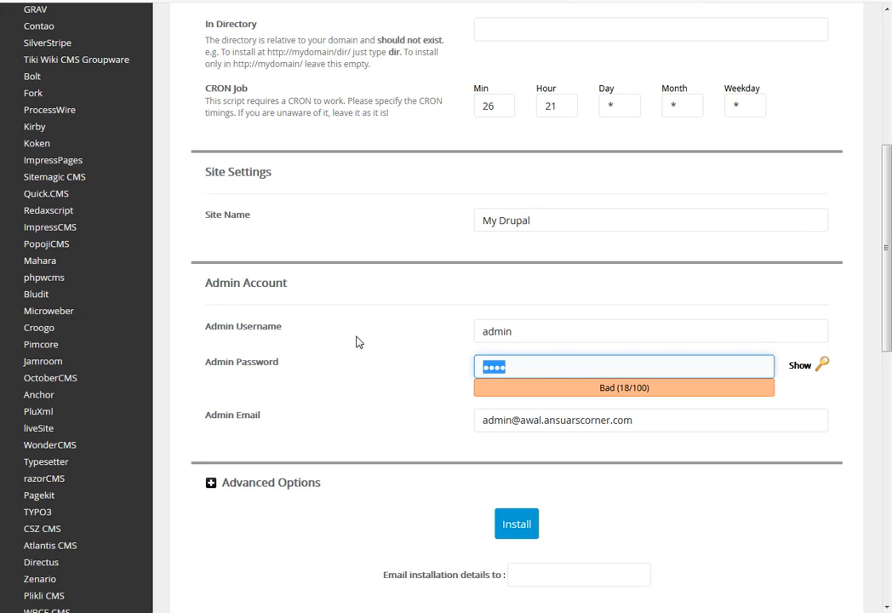
text(****)
Replace the default admin email with the administrator's own e-mail address
click(655, 421)
drag(655, 421, 342, 357)
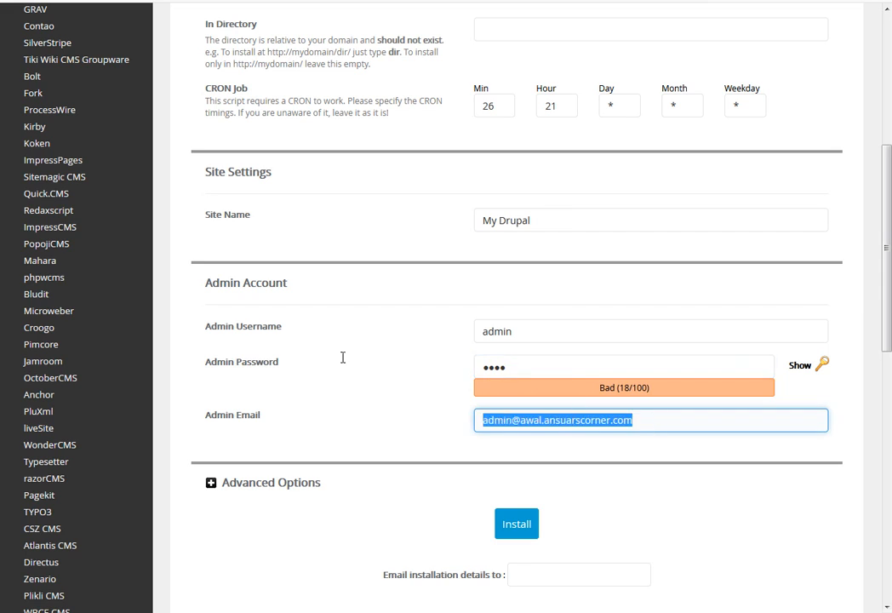
key(BackSpace)
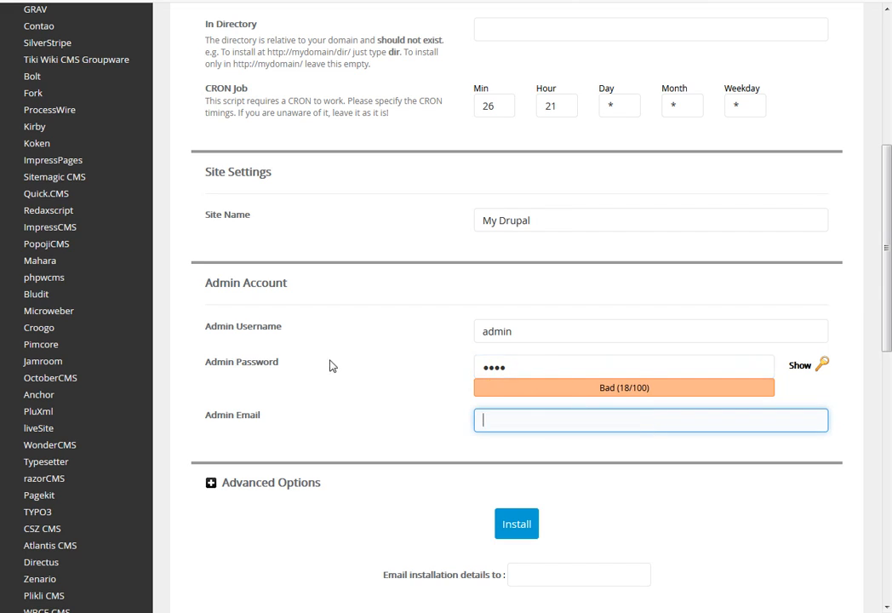
text(d)
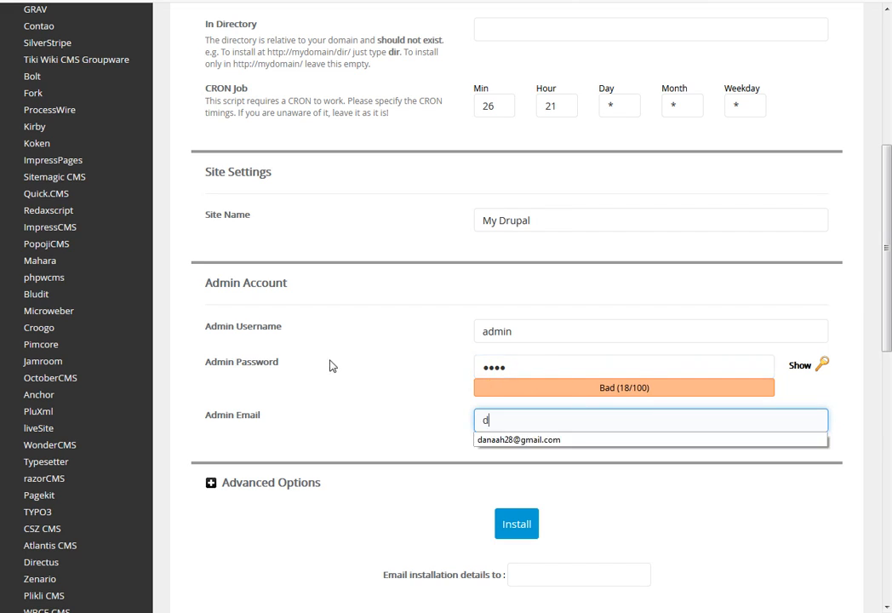
text(an)
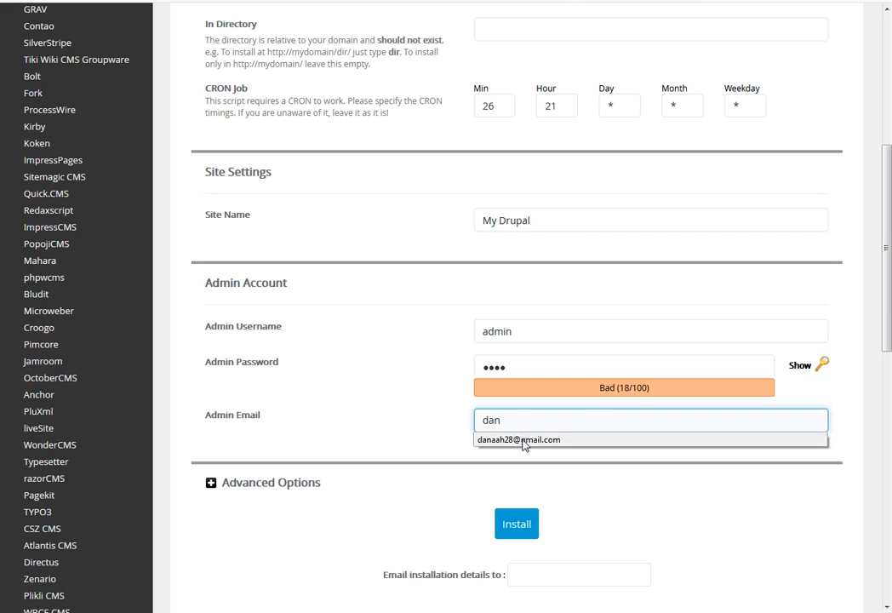
click(525, 441)
Review the advanced installation options for database name, table prefix and backups, and collapse them again
scroll(599, 510, down, 3)
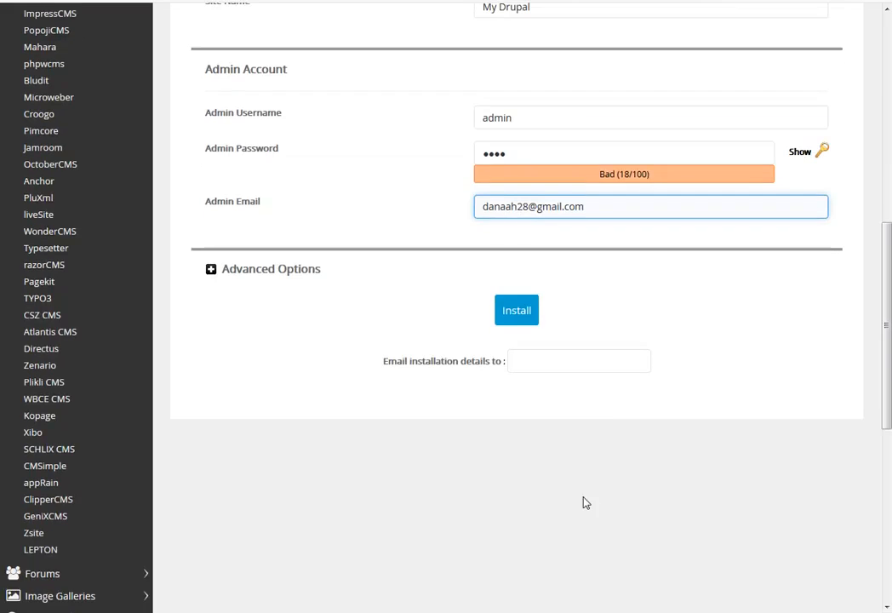
click(256, 273)
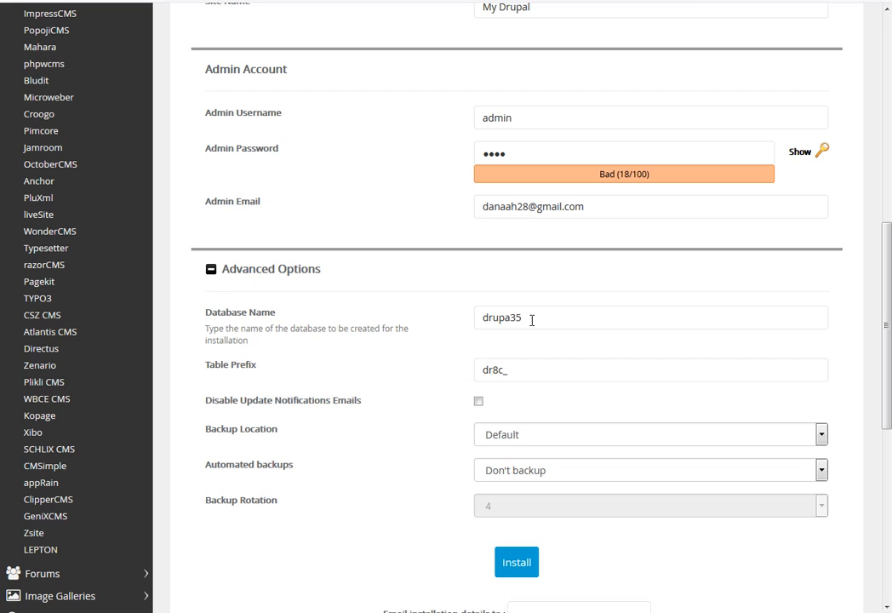
click(266, 271)
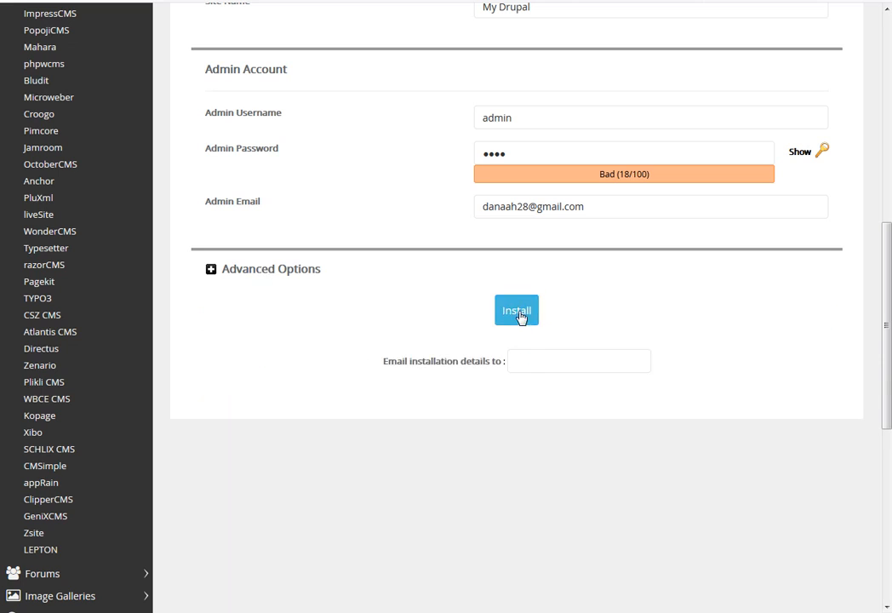
Install Drupal with these settings and open the new site at awal.ansuarscorner.com
click(517, 312)
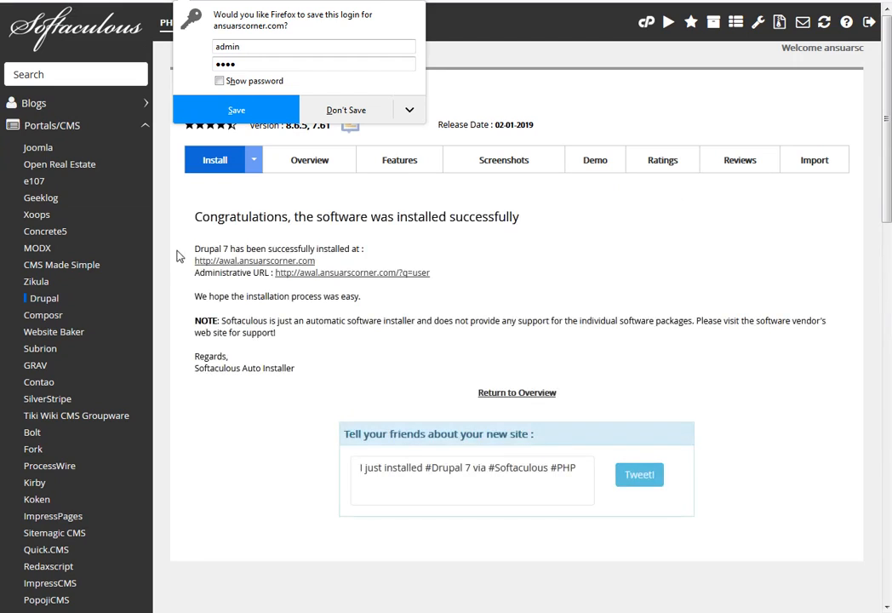
click(606, 235)
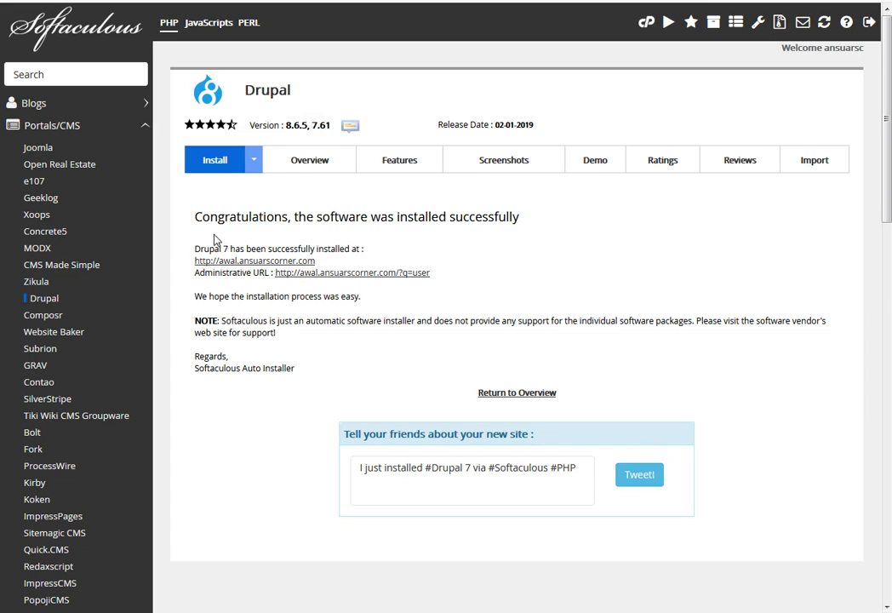
click(274, 264)
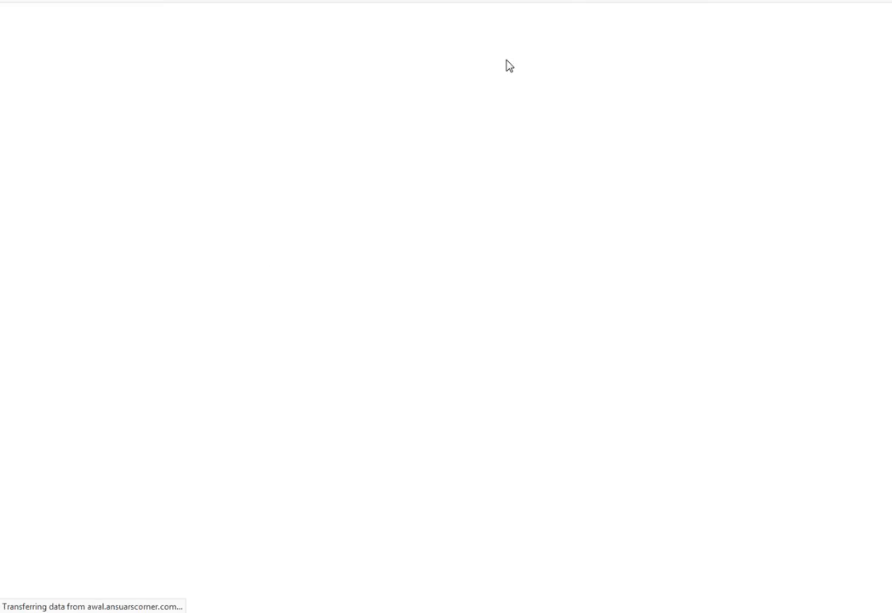